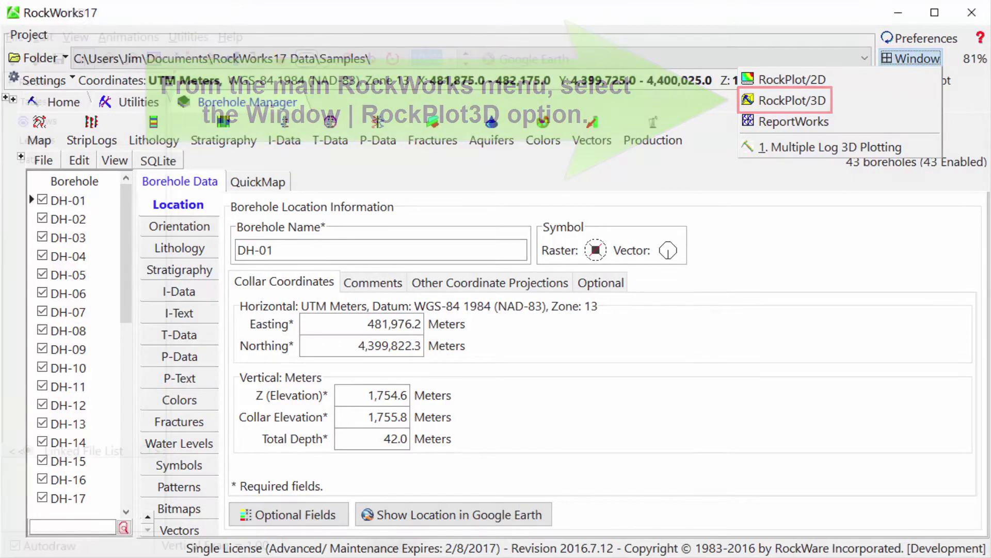
Open a new empty RockPlot3D window and start opening an existing Rw3D diagram from Samples.
{"action": "key", "text": "Return"}
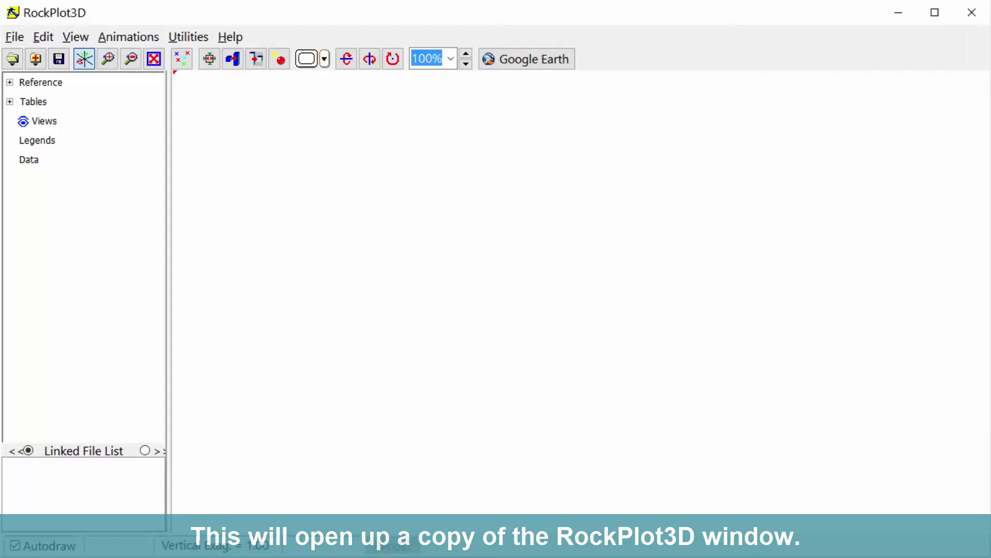
{"action": "key", "text": "alt+f"}
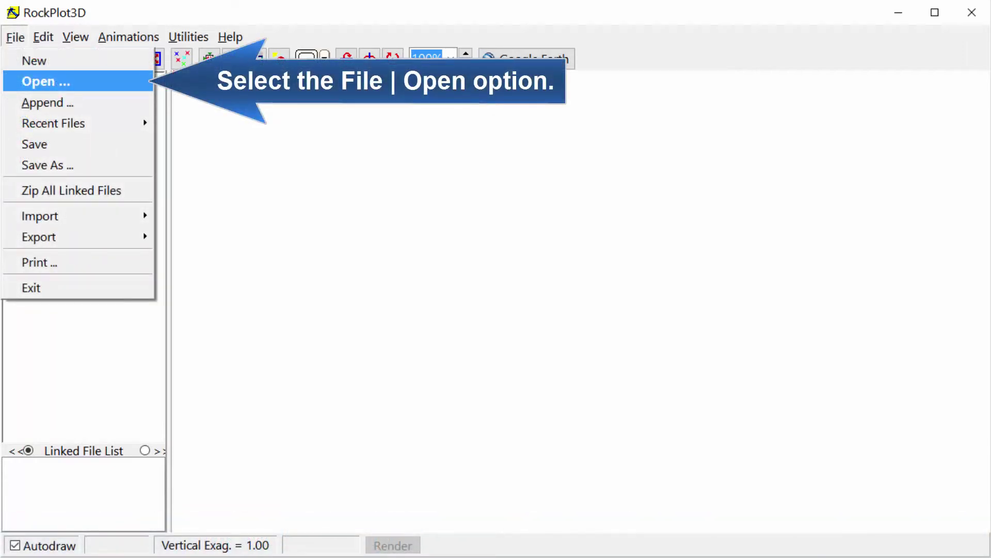
{"action": "key", "text": "Return"}
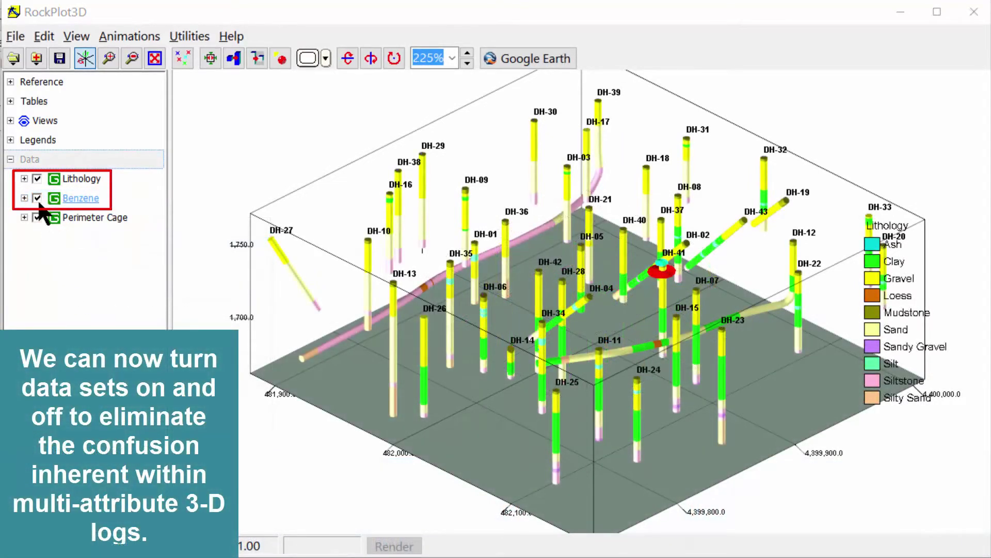
Toggle the Lithology and Benzene log groups on and off in the Data tree to compare them.
{"action": "left_click", "coordinate": [37, 179]}
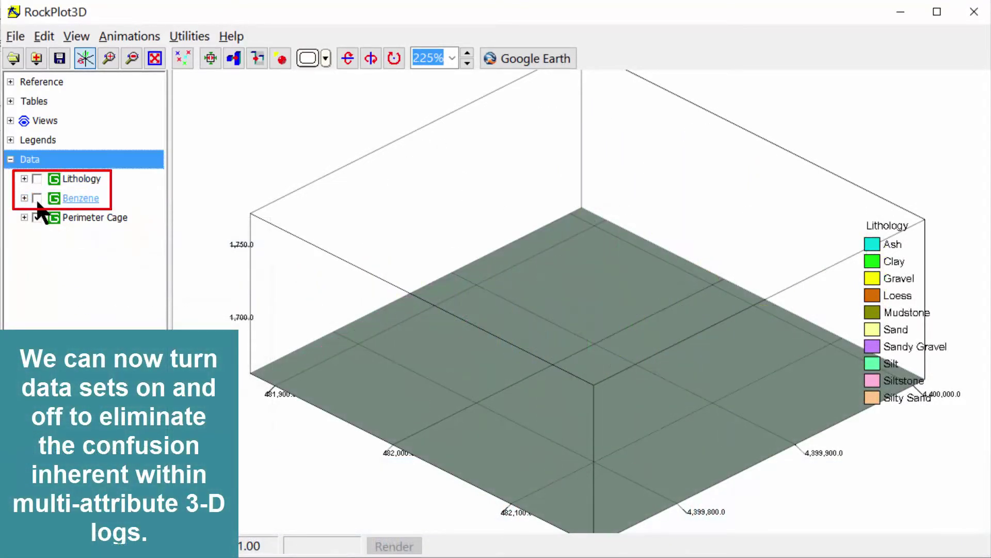
{"action": "left_click", "coordinate": [37, 198]}
{"action": "left_click", "coordinate": [37, 178]}
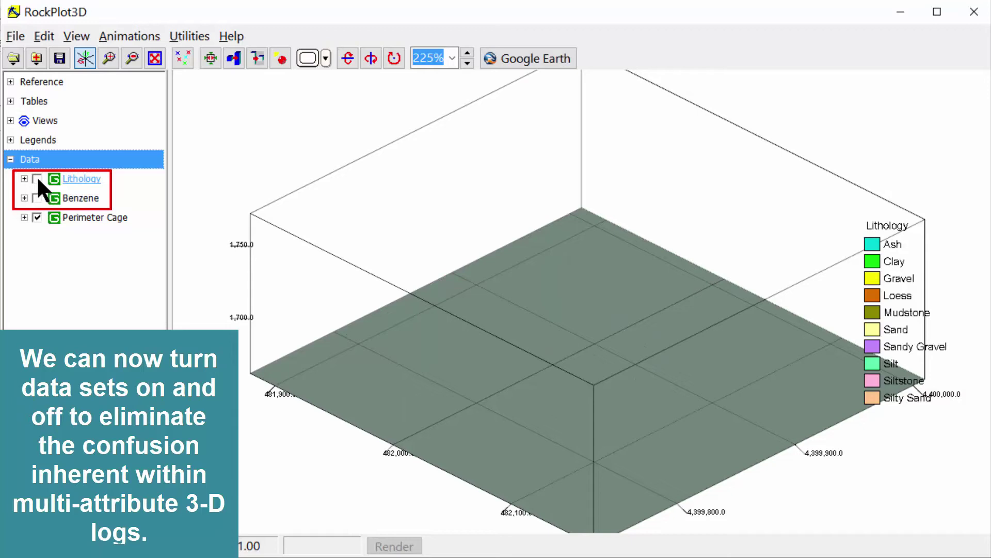
{"action": "left_click", "coordinate": [37, 178]}
{"action": "left_click", "coordinate": [36, 199]}
{"action": "left_click", "coordinate": [37, 198]}
{"action": "left_click", "coordinate": [37, 178]}
{"action": "left_click", "coordinate": [37, 178]}
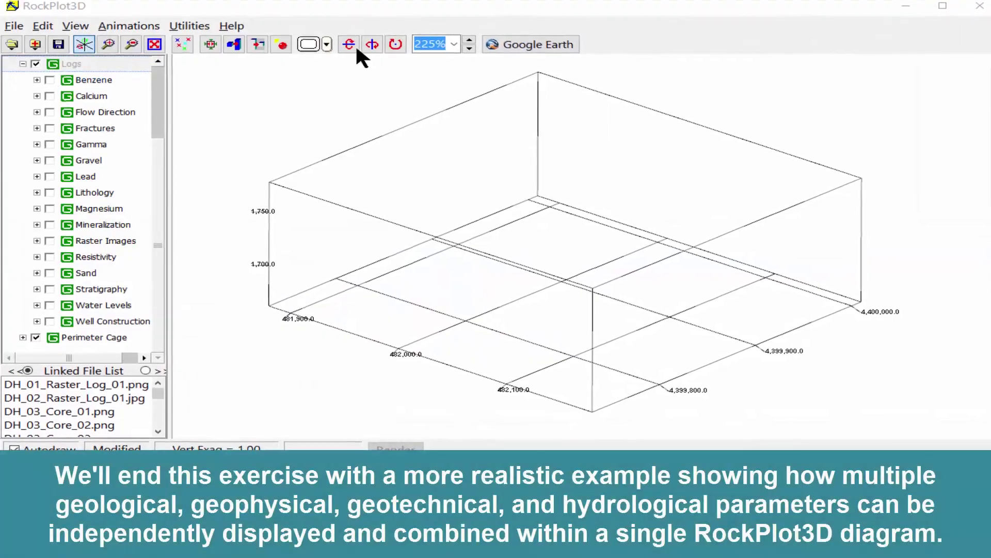
Preview the Benzene, Calcium, Flow Direction, Fractures, Gamma and Gravel groups one at a time.
{"action": "left_click", "coordinate": [364, 46]}
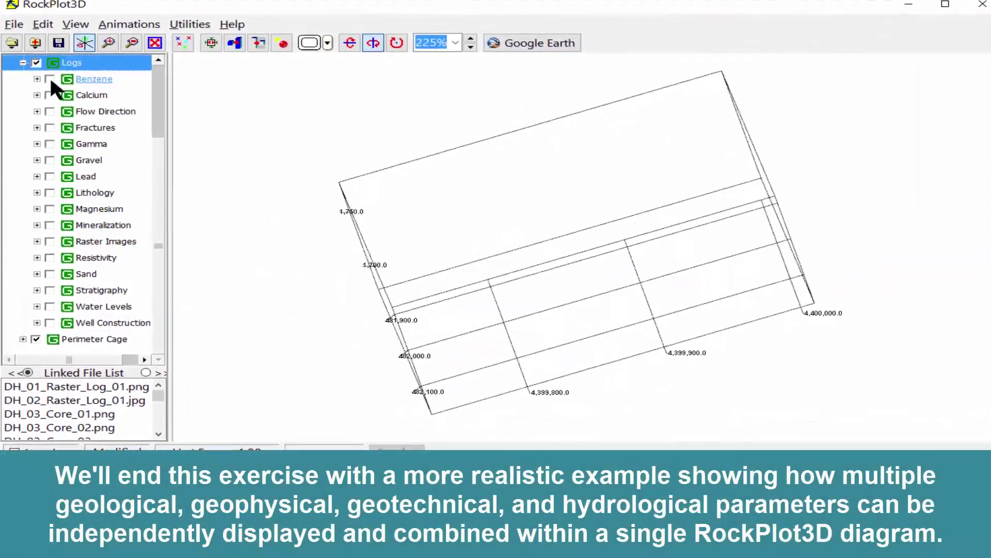
{"action": "left_click", "coordinate": [50, 82]}
{"action": "left_click", "coordinate": [49, 93]}
{"action": "left_click", "coordinate": [50, 77]}
{"action": "left_click", "coordinate": [49, 111]}
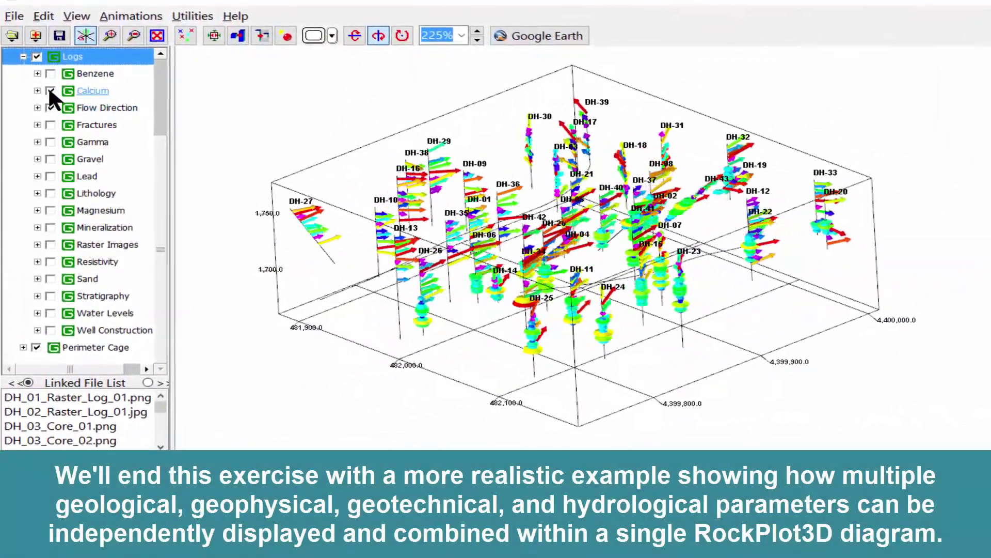
{"action": "left_click", "coordinate": [49, 91]}
{"action": "left_click", "coordinate": [49, 107]}
{"action": "left_click", "coordinate": [50, 124]}
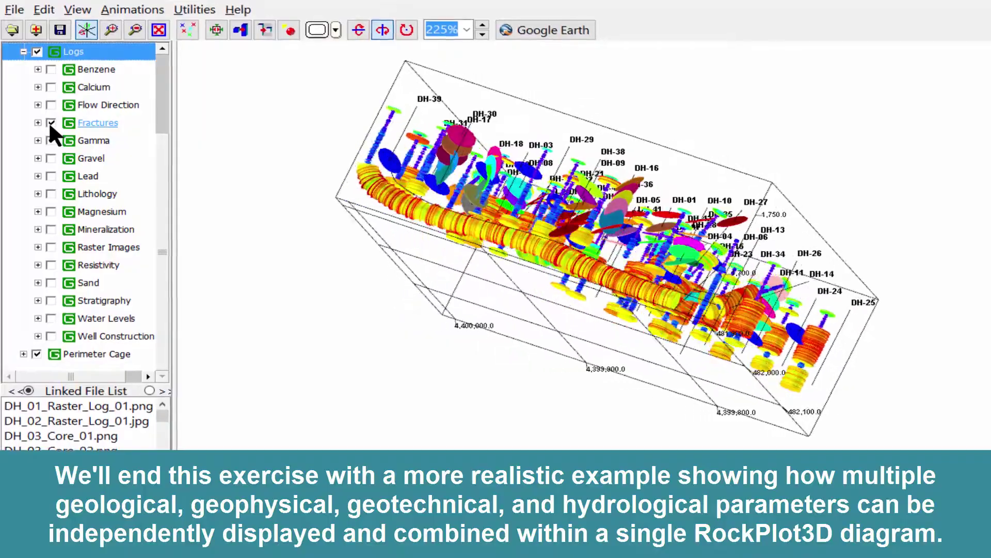
{"action": "left_click", "coordinate": [52, 123]}
{"action": "left_click", "coordinate": [51, 141]}
{"action": "left_click", "coordinate": [51, 141]}
{"action": "left_click", "coordinate": [51, 158]}
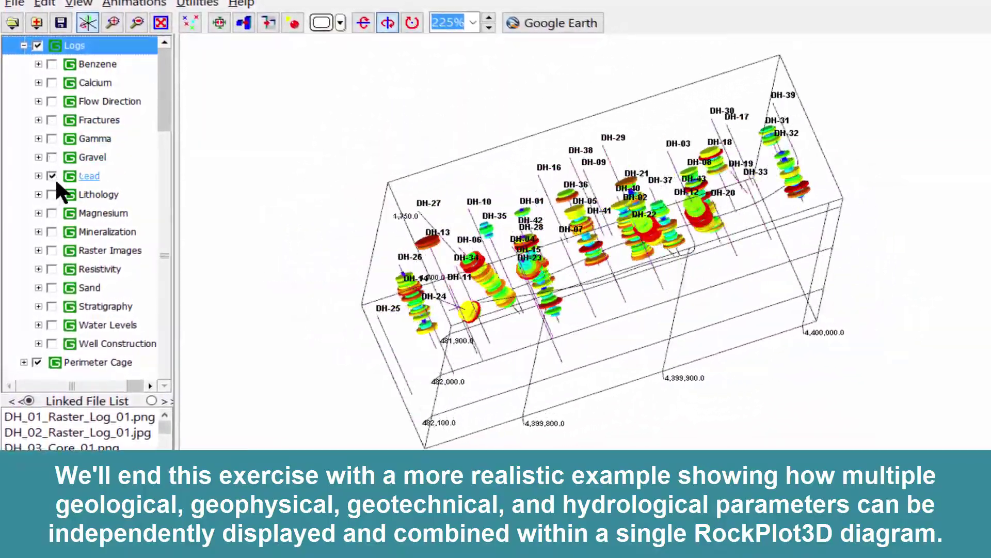
Cycle through the Lead, Mineralization, Raster Images and Resistivity groups, then turn on Sand.
{"action": "left_click", "coordinate": [52, 176]}
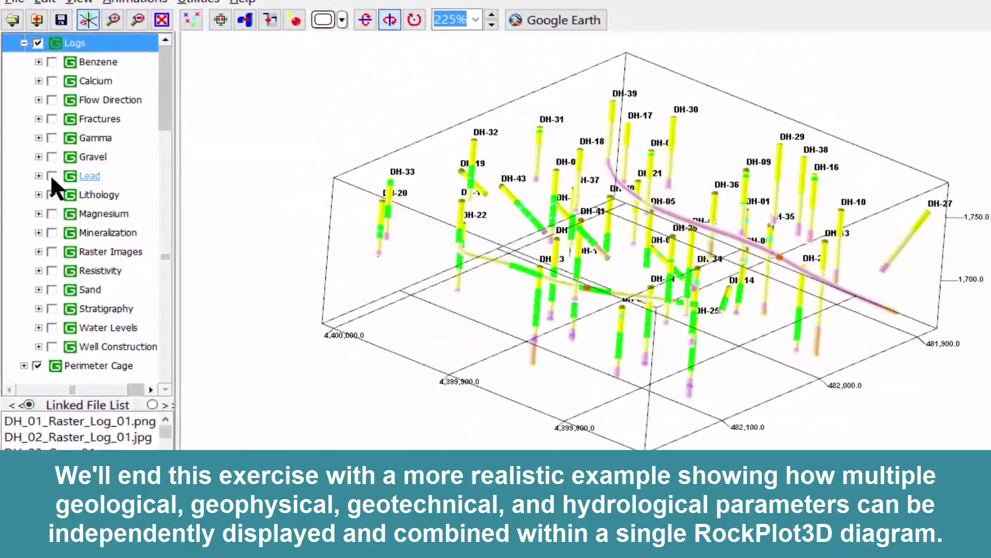
{"action": "left_click", "coordinate": [51, 233]}
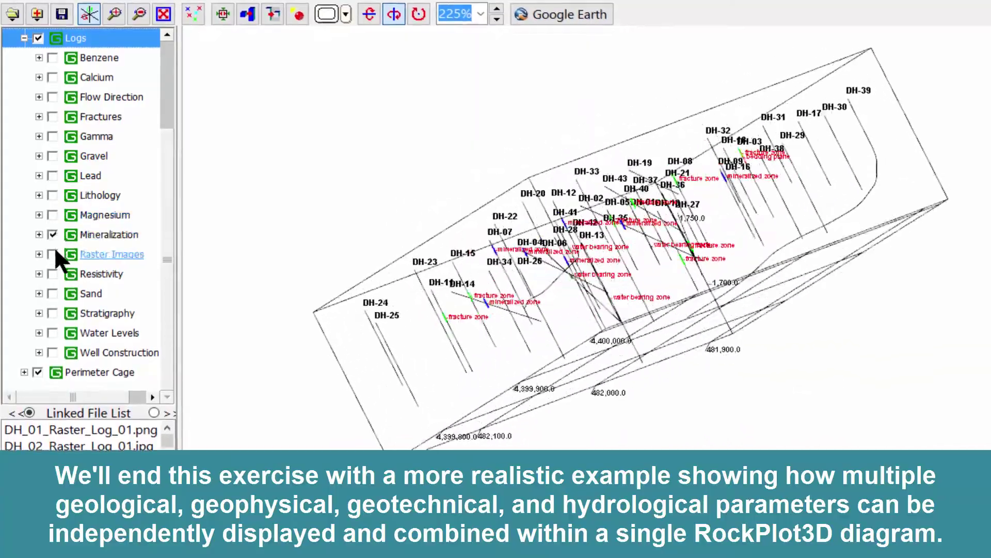
{"action": "left_click", "coordinate": [52, 252]}
{"action": "left_click", "coordinate": [52, 234]}
{"action": "left_click", "coordinate": [53, 276]}
{"action": "left_click", "coordinate": [52, 255]}
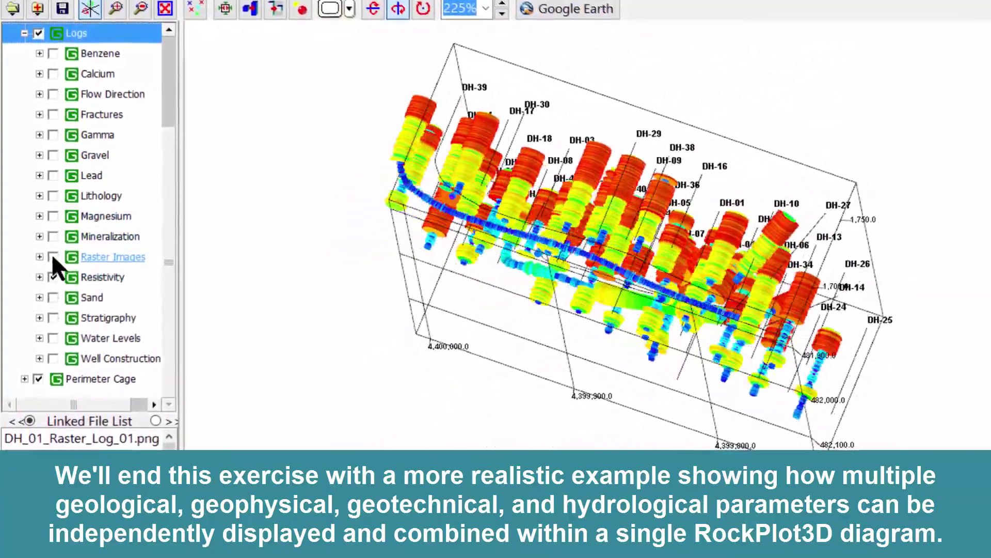
{"action": "left_click", "coordinate": [52, 295]}
{"action": "left_click", "coordinate": [52, 275]}
Try Stratigraphy, Water Levels and Well Construction, then re-check Water Levels, Stratigraphy and Sand alongside Well Construction.
{"action": "left_click", "coordinate": [53, 320]}
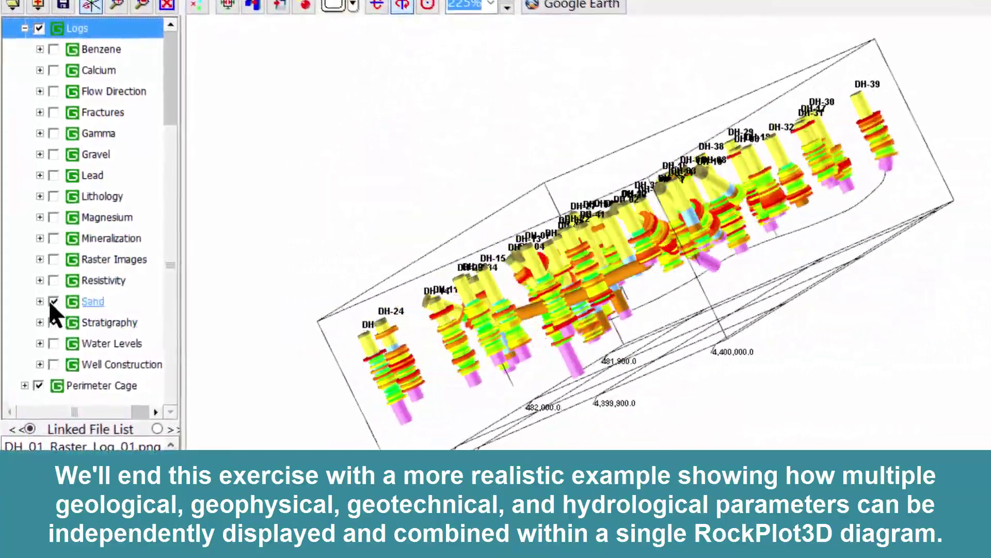
{"action": "left_click", "coordinate": [53, 299]}
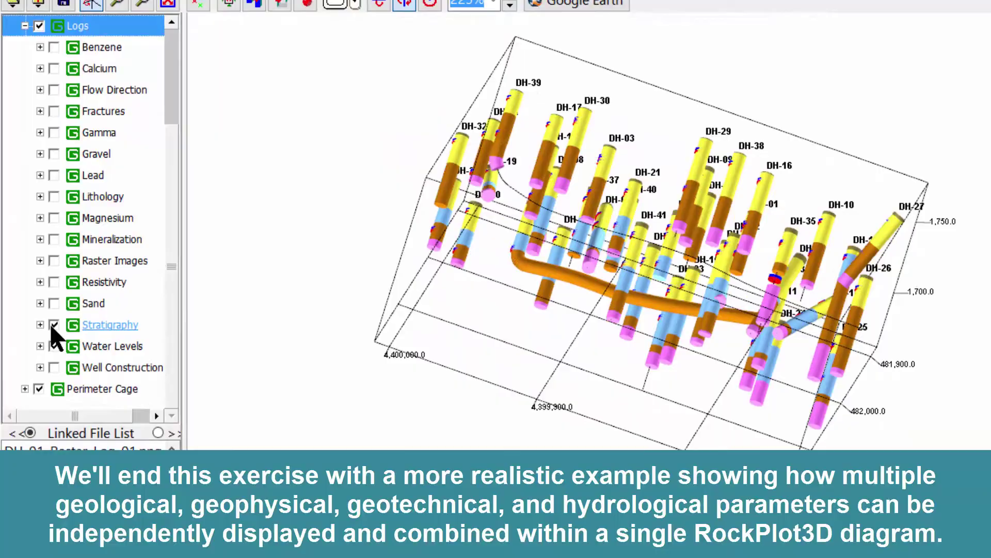
{"action": "left_click", "coordinate": [54, 346]}
{"action": "left_click", "coordinate": [54, 325]}
{"action": "left_click", "coordinate": [54, 367]}
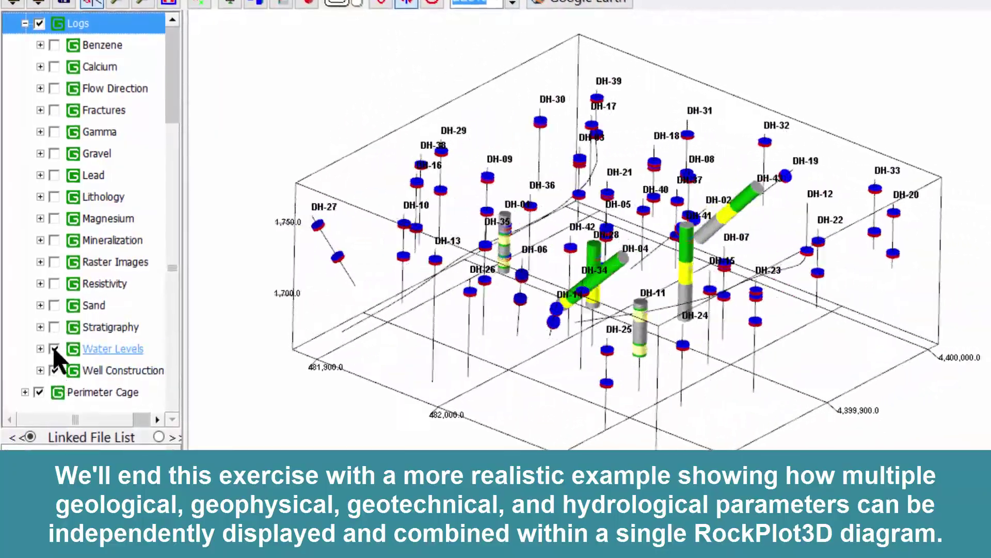
{"action": "left_click", "coordinate": [54, 346]}
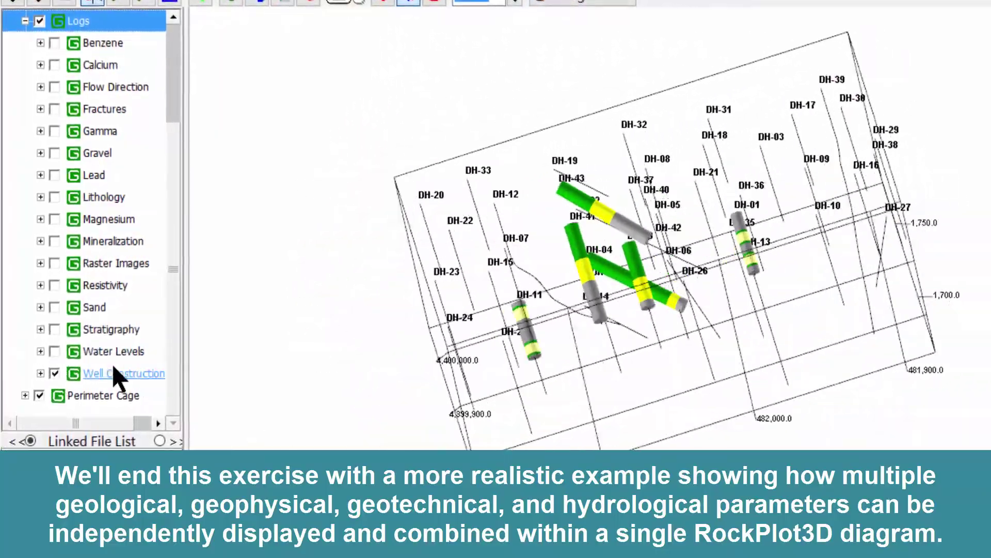
{"action": "left_click", "coordinate": [54, 351]}
{"action": "left_click", "coordinate": [55, 329]}
{"action": "left_click", "coordinate": [54, 307]}
{"action": "left_click", "coordinate": [54, 285]}
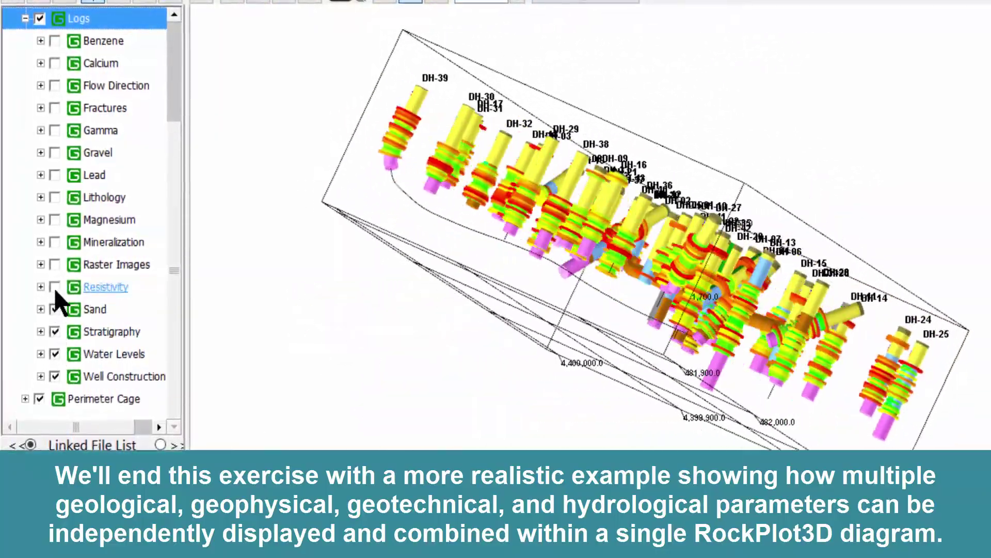